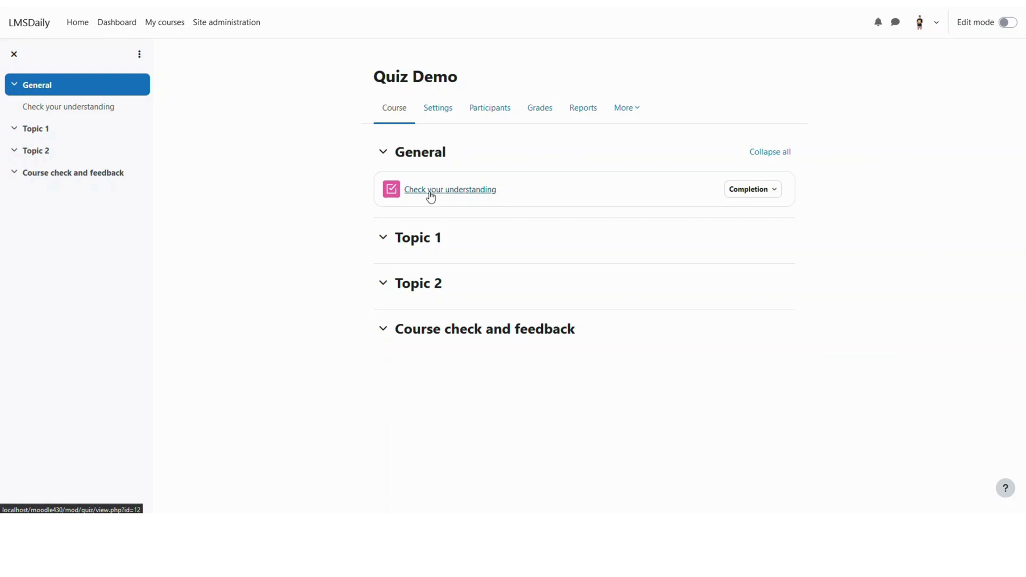
- Back up the Check your understanding quiz from Quiz Demo, skipping straight to the final step
left_click(431, 196)
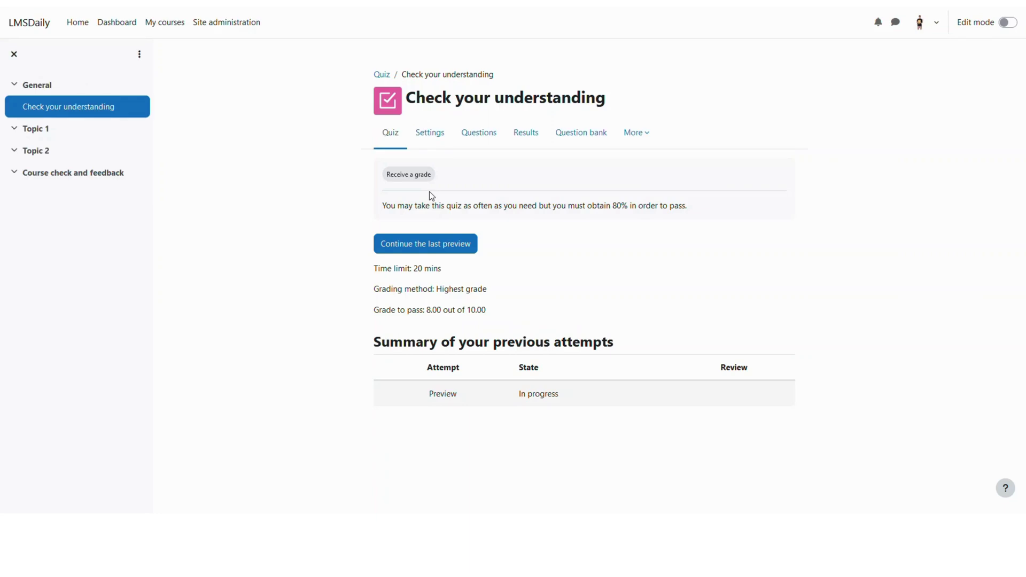
left_click(647, 139)
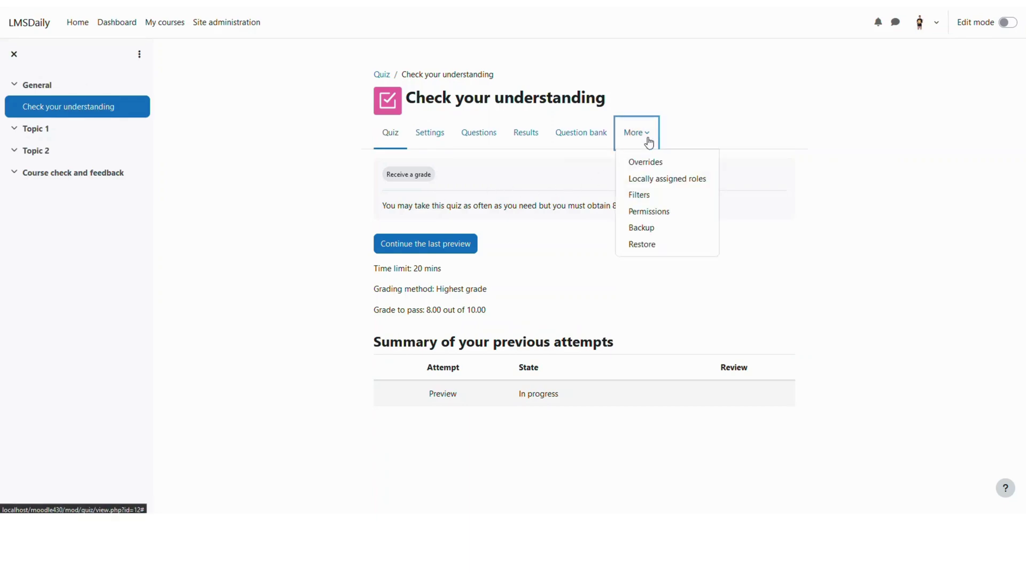
left_click(648, 230)
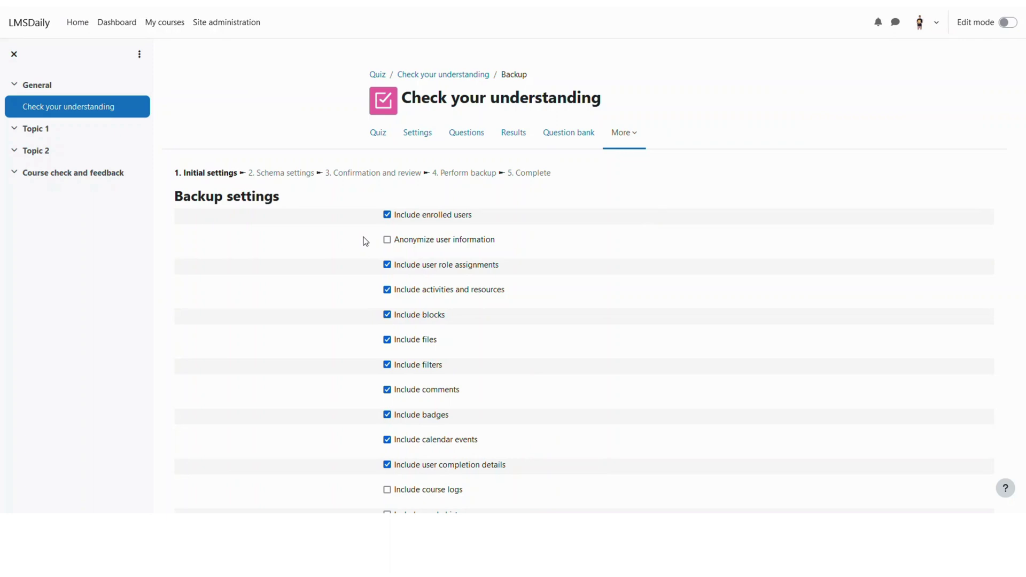
scroll(365, 241, "down", 3)
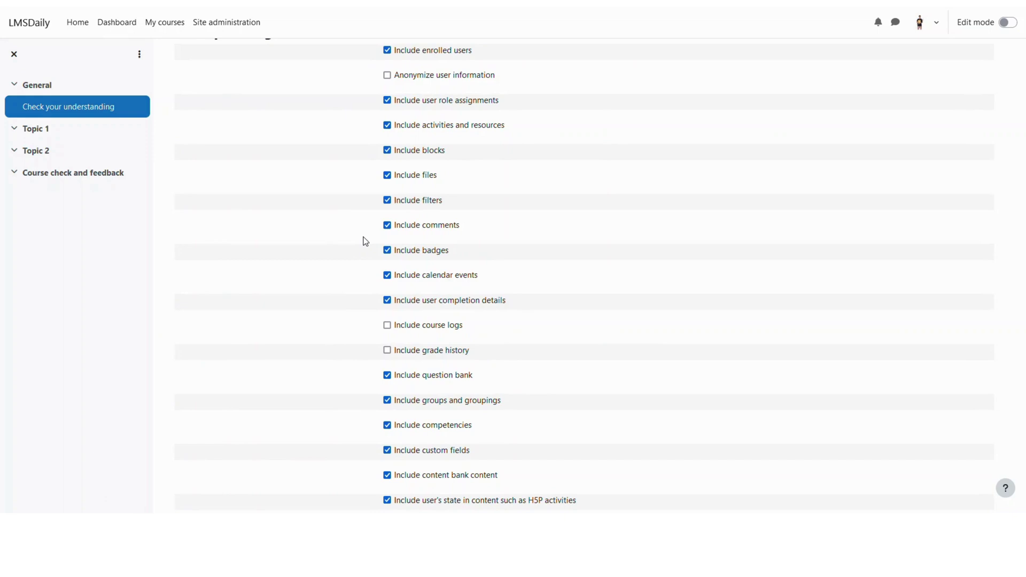
scroll(365, 241, "down", 2)
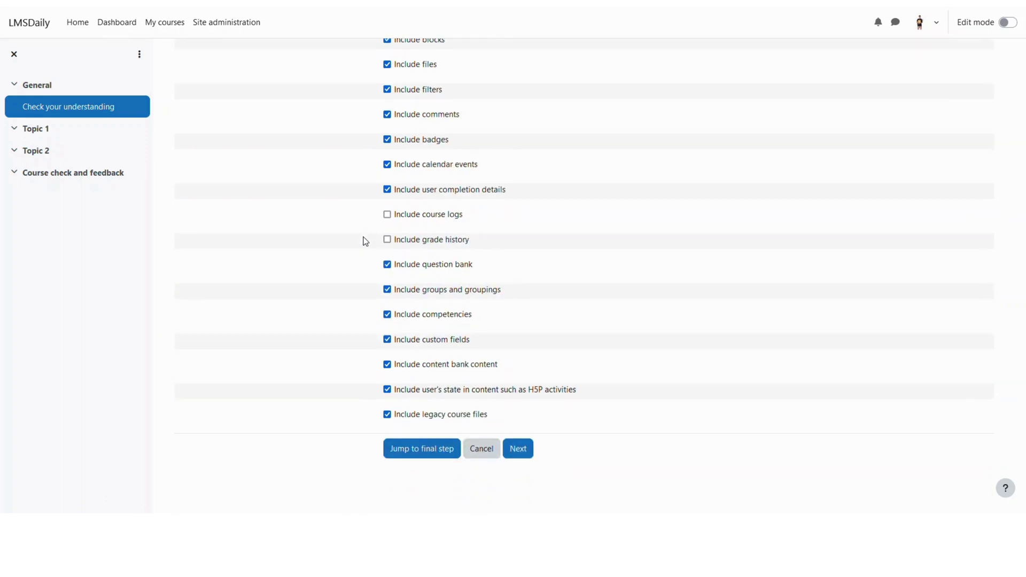
left_click(422, 450)
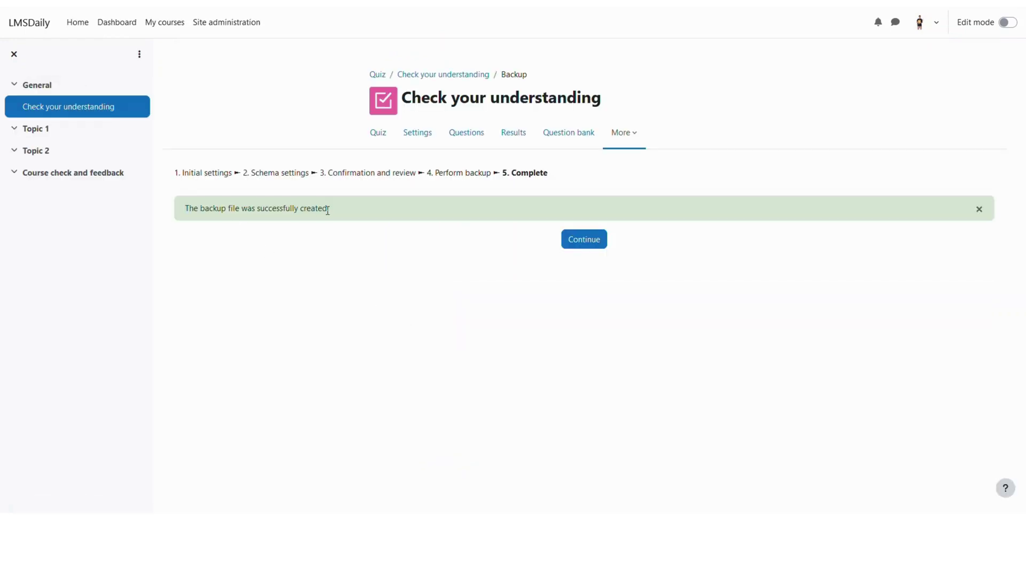
left_click(591, 242)
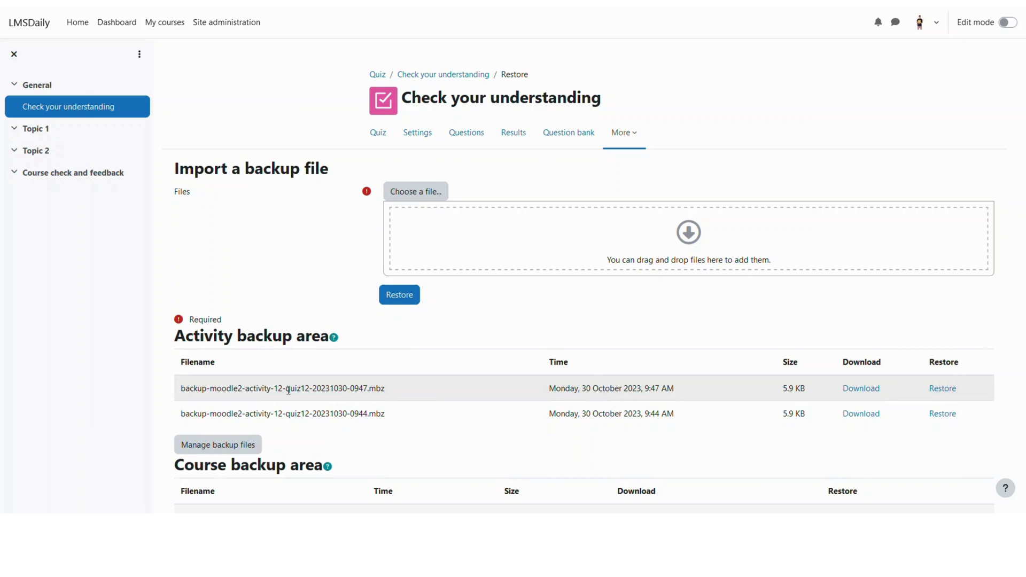
left_click(853, 392)
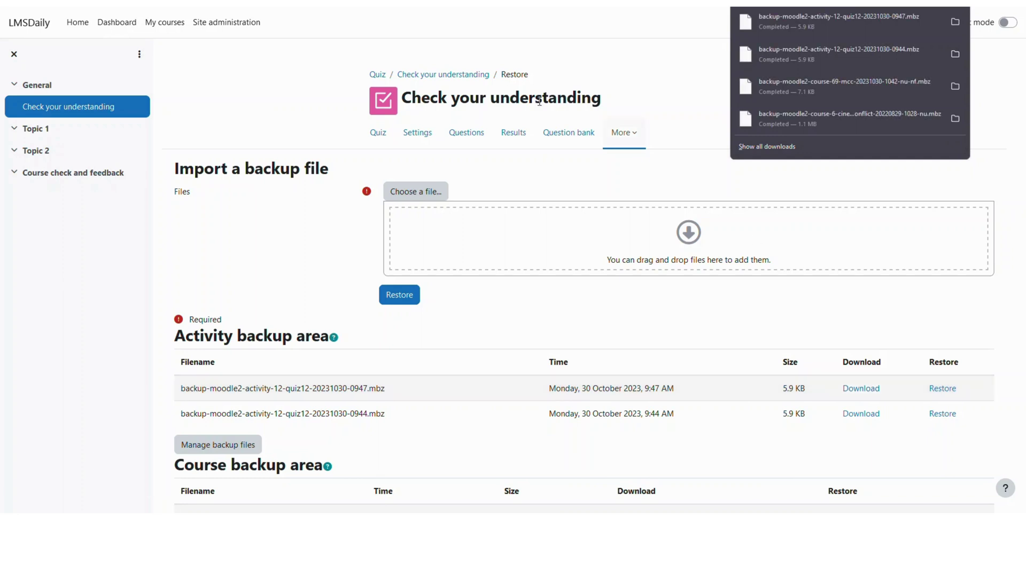
left_click(496, 54)
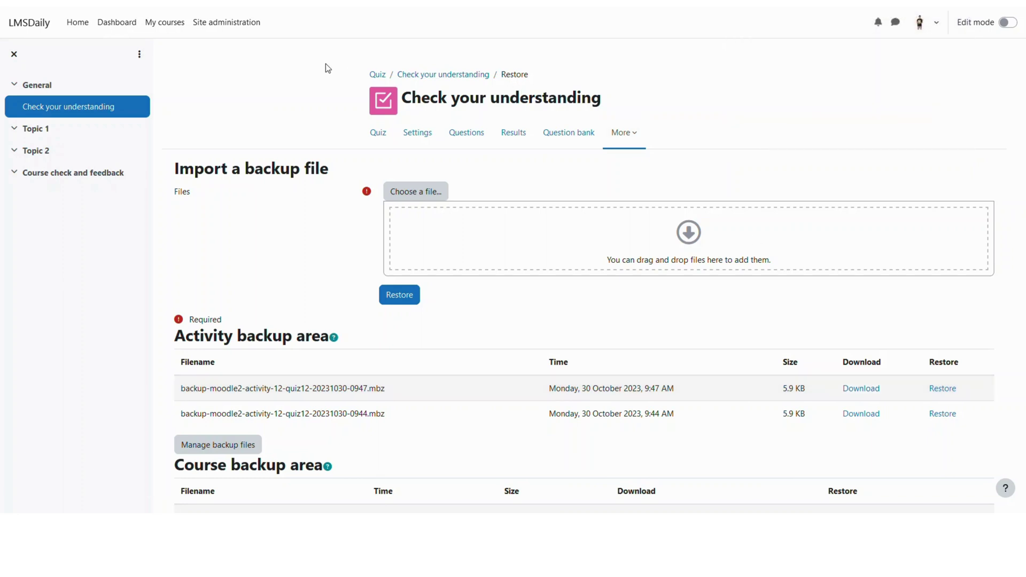
- Go to the Mathematics course's Course reuse page and bring up its reuse actions list
left_click(151, 26)
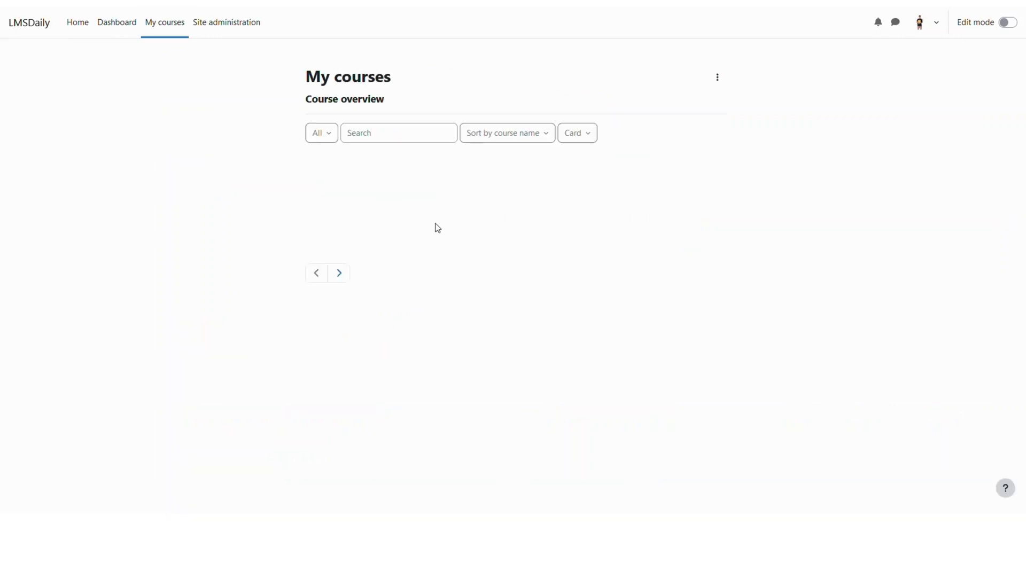
left_click(488, 195)
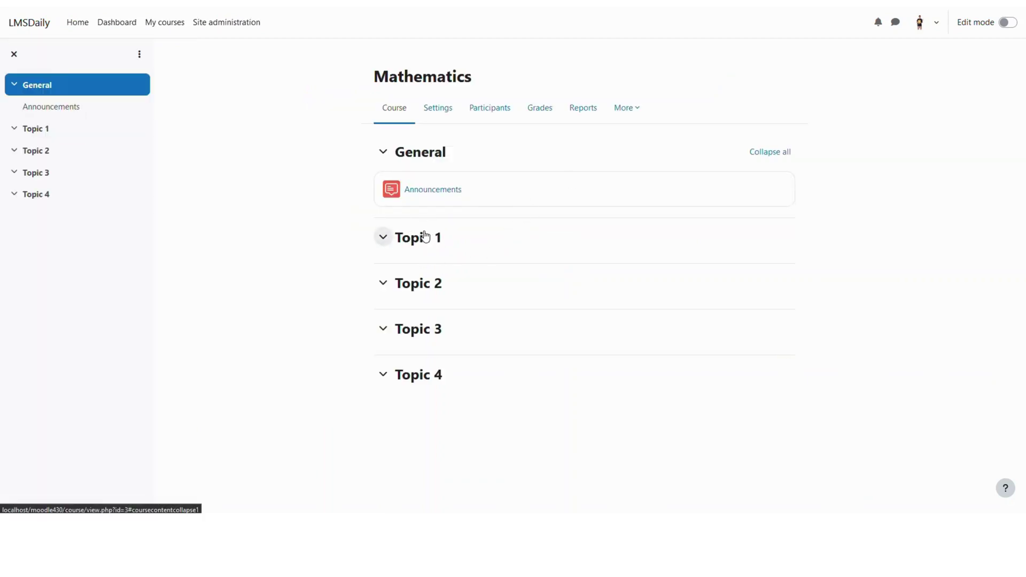
left_click(633, 116)
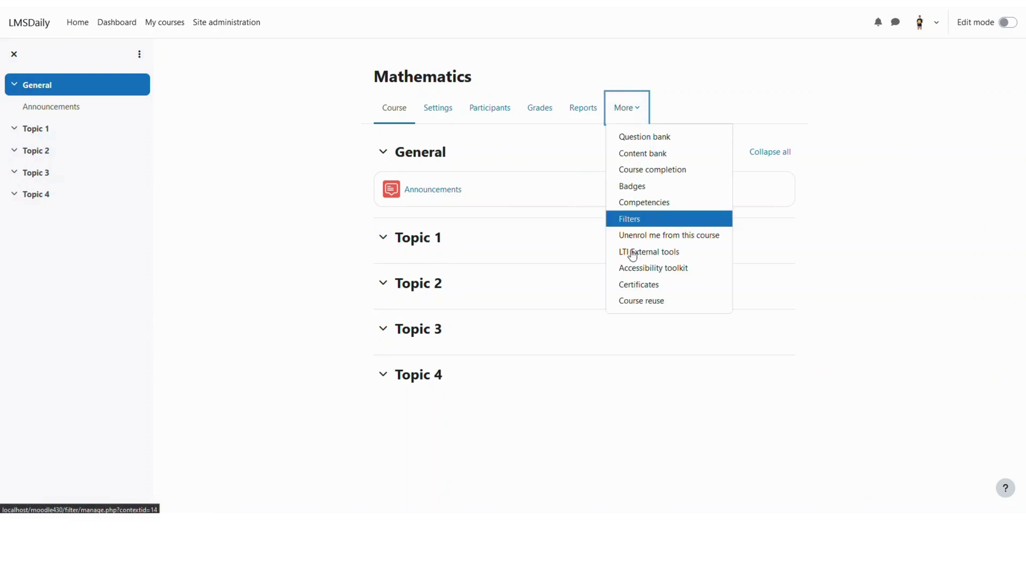
left_click(628, 307)
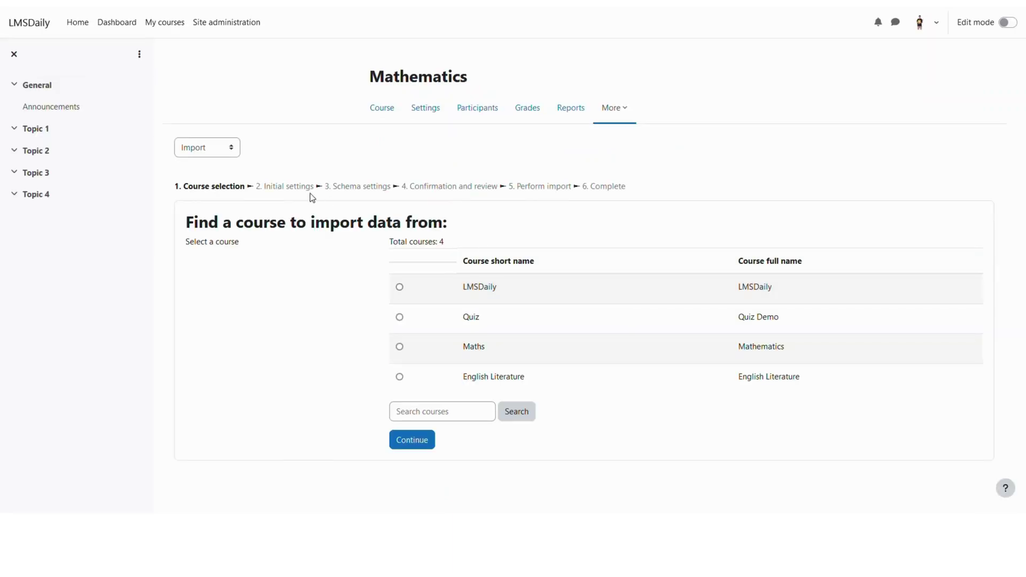
left_click(220, 153)
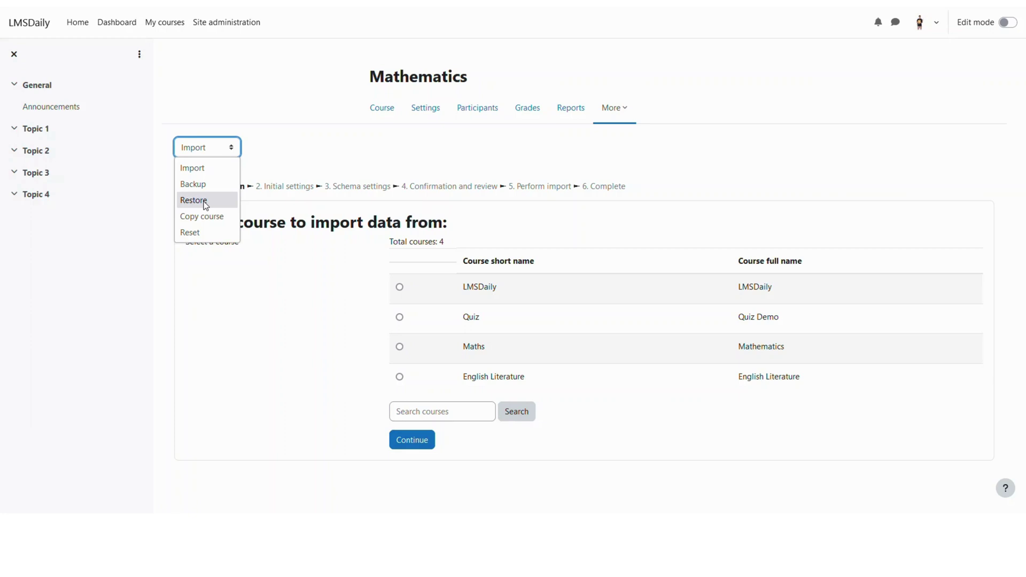
left_click(343, 255)
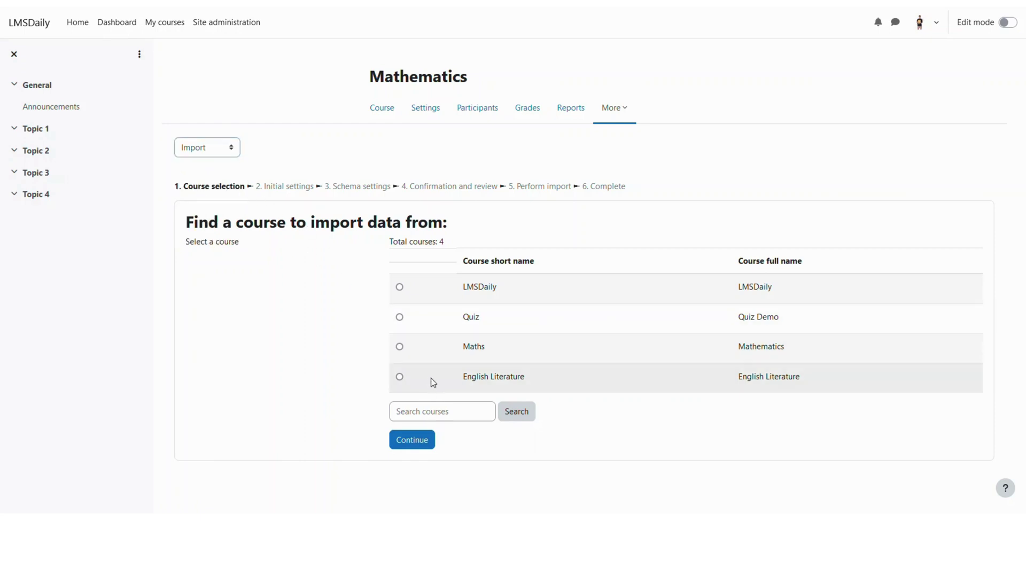
left_click(206, 152)
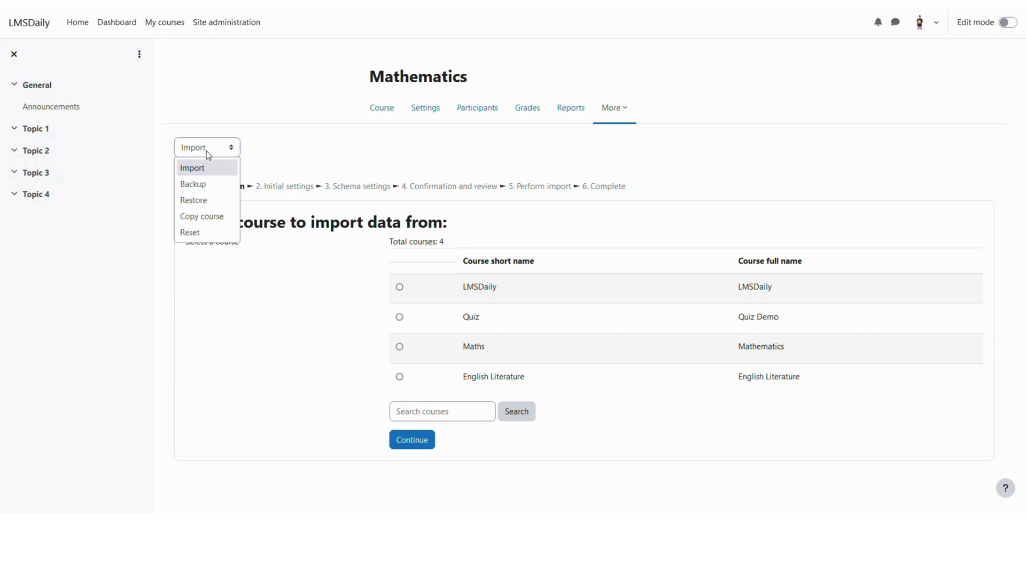
- Switch to Restore and upload the 0947 quiz backup .mbz file from the downloads folder
left_click(193, 201)
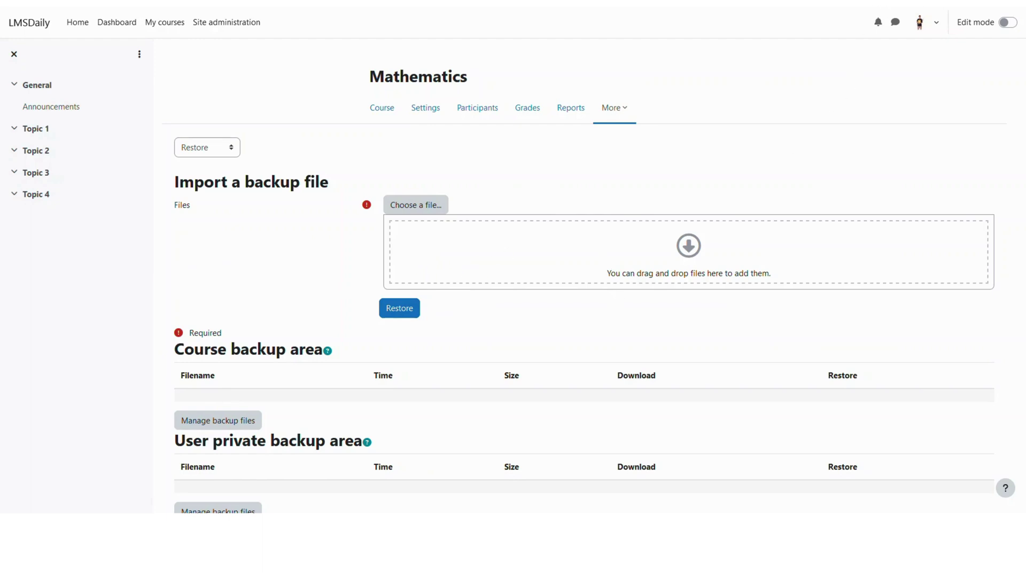
left_click(918, 9)
left_click(952, 22)
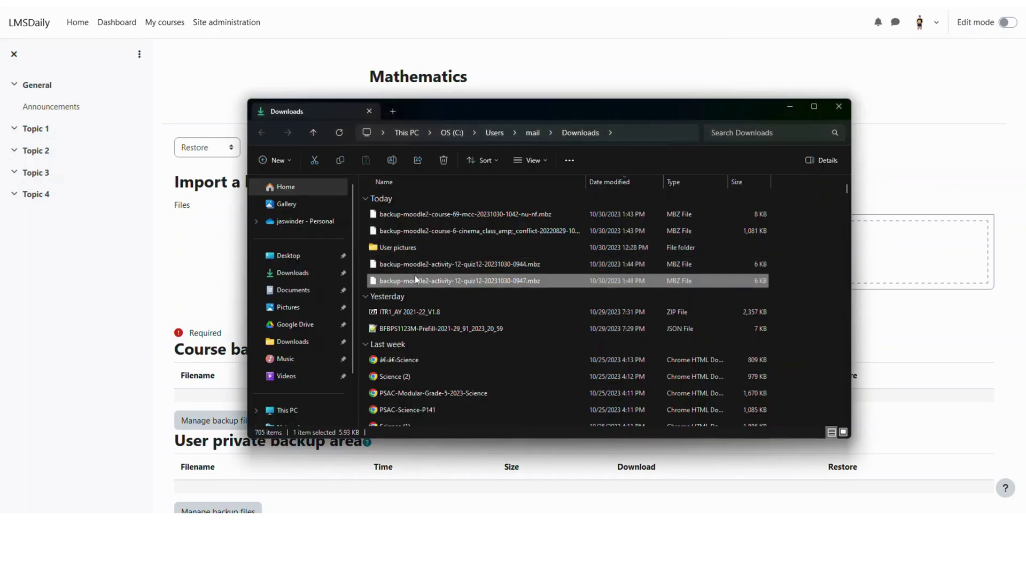
left_click_drag(415, 278, 911, 251)
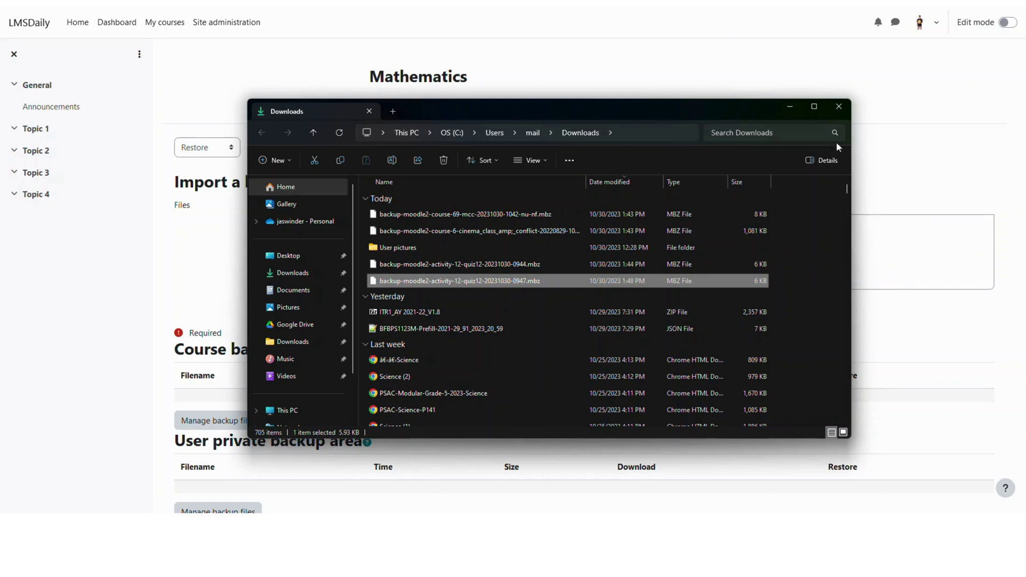
left_click(790, 109)
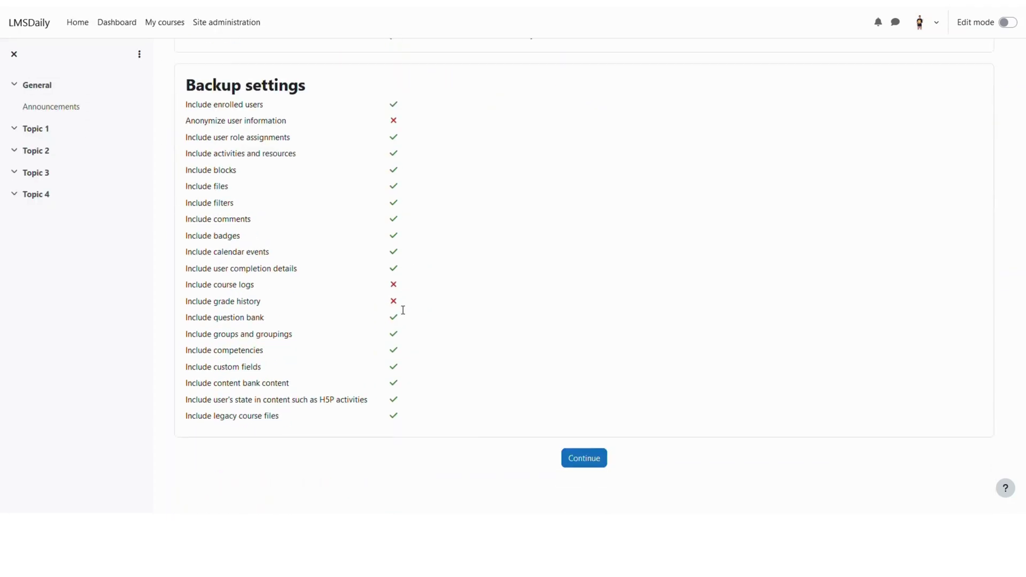
- Confirm the backup details and pick the existing Mathematics course as the restore destination
left_click(579, 459)
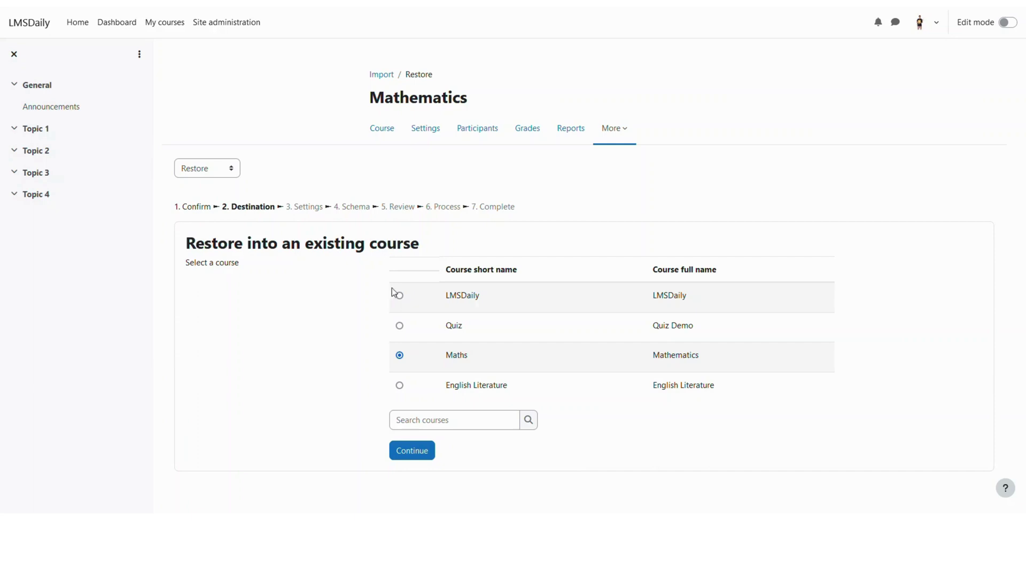
left_click(400, 356)
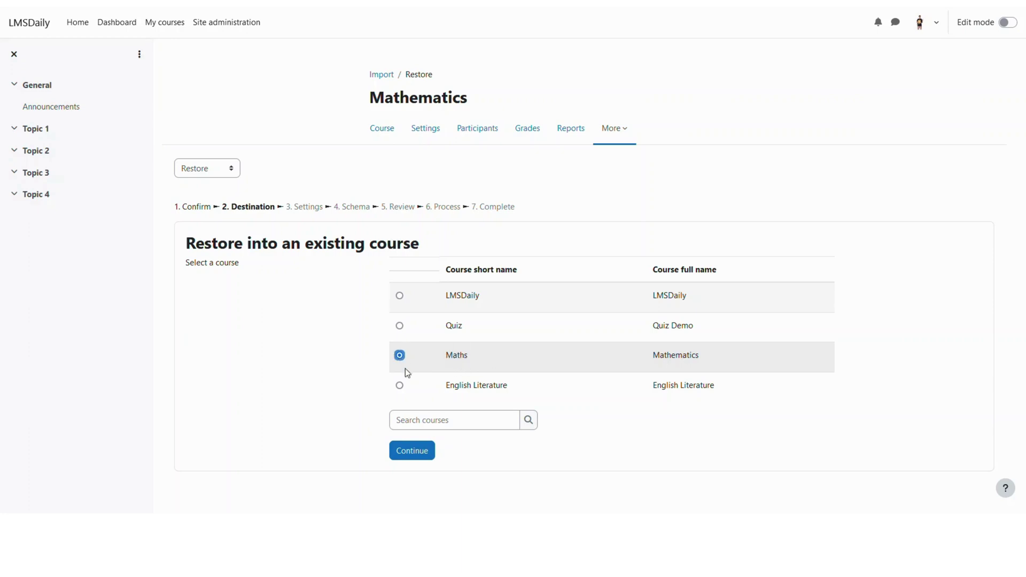
left_click(428, 419)
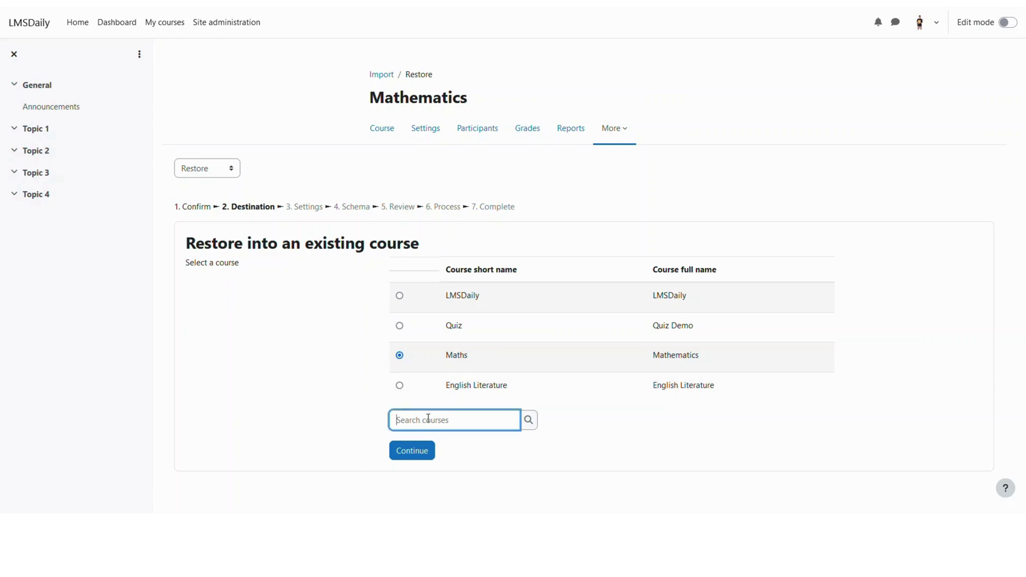
left_click(400, 385)
left_click(400, 355)
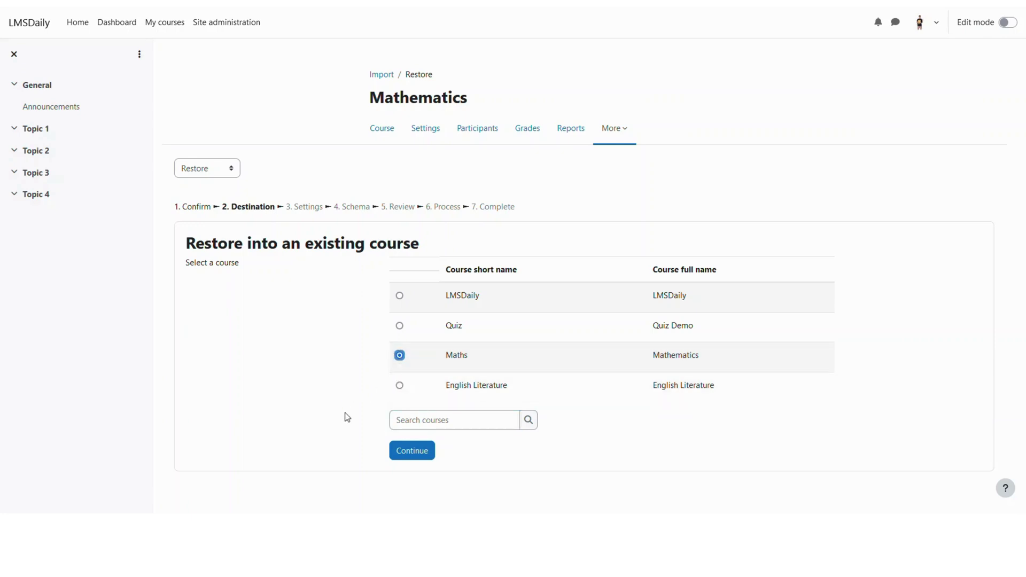
scroll(347, 418, "down", 1)
left_click(408, 437)
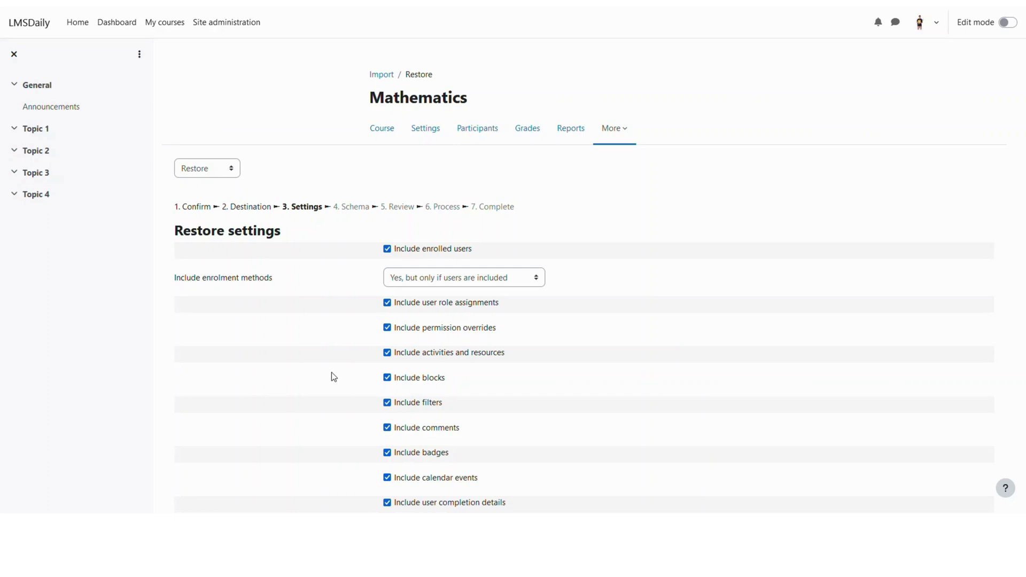
- Accept the restore settings and the included quiz, then perform the restore into Mathematics
scroll(331, 372, "down", 5)
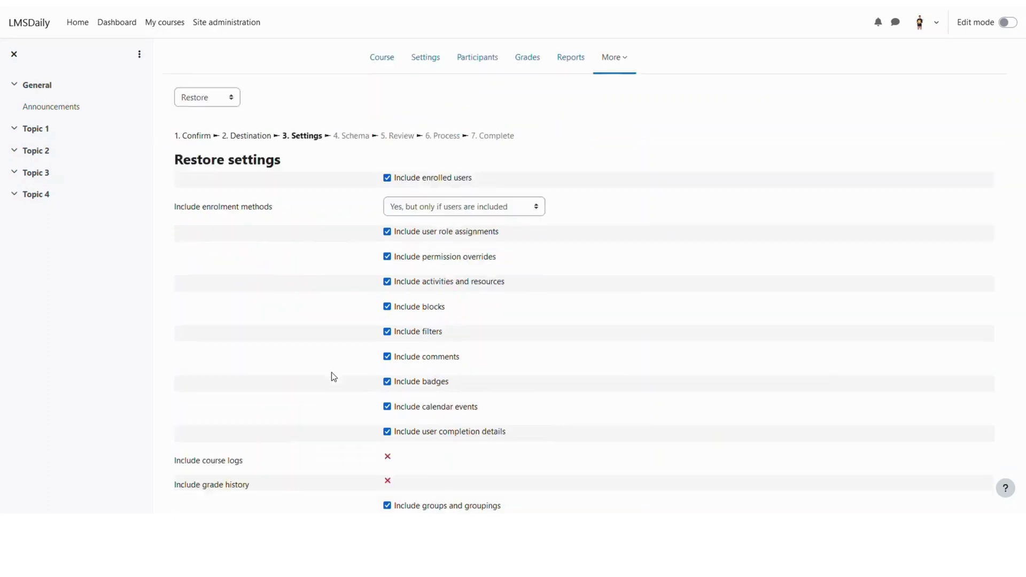
left_click(448, 454)
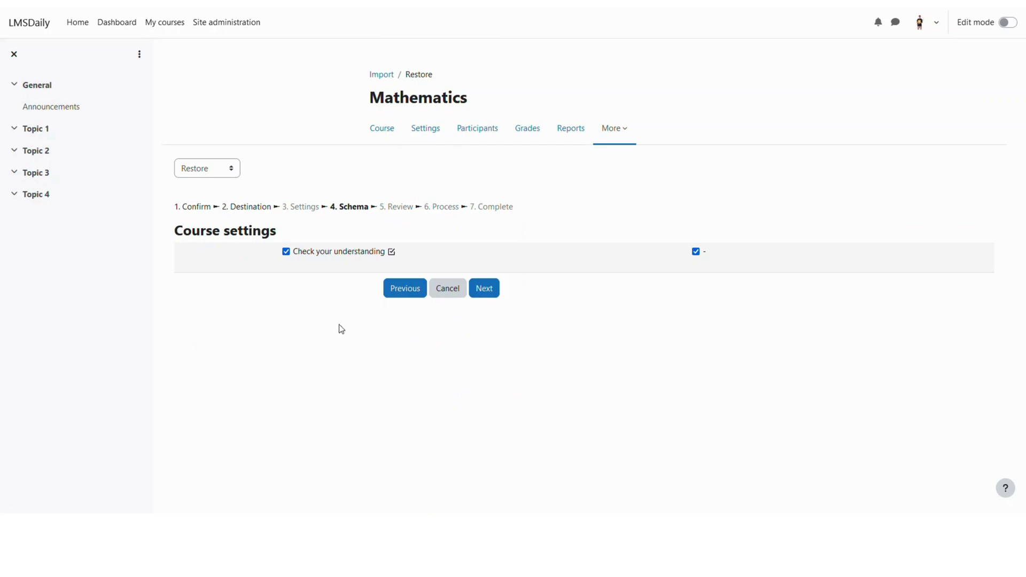
left_click(488, 289)
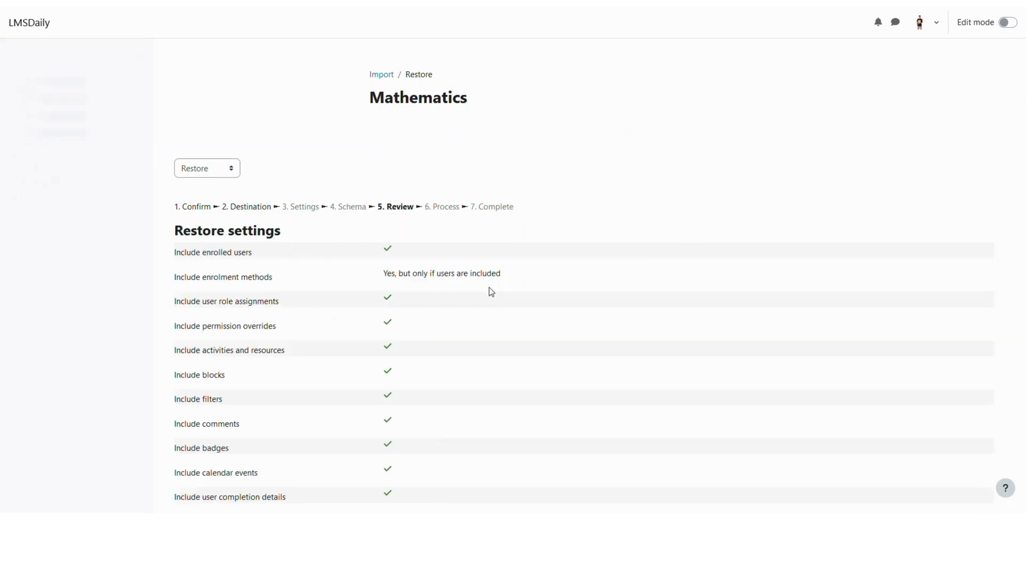
scroll(475, 374, "down", 6)
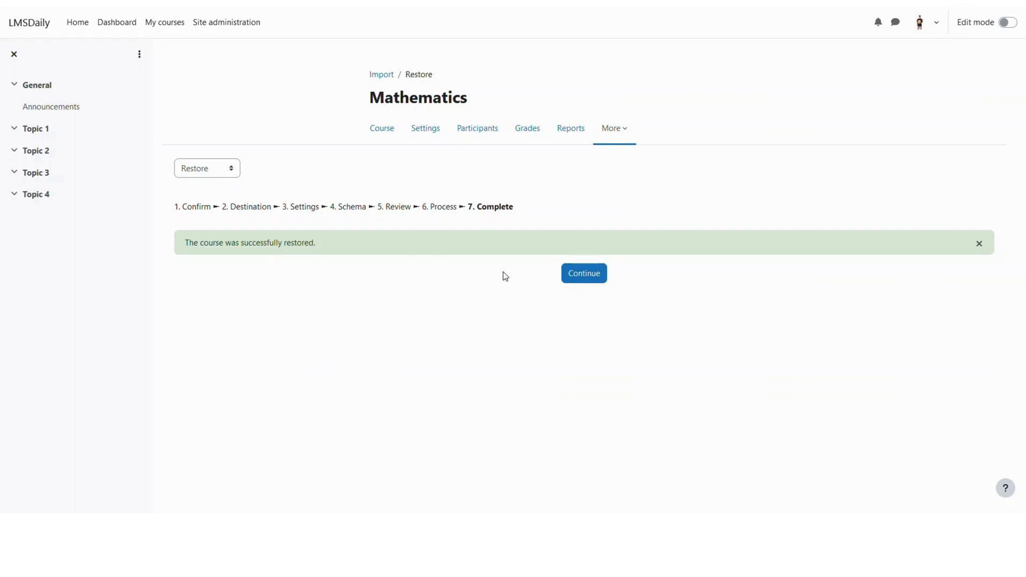
- Return to the Mathematics course page showing Check your understanding under General
left_click(586, 277)
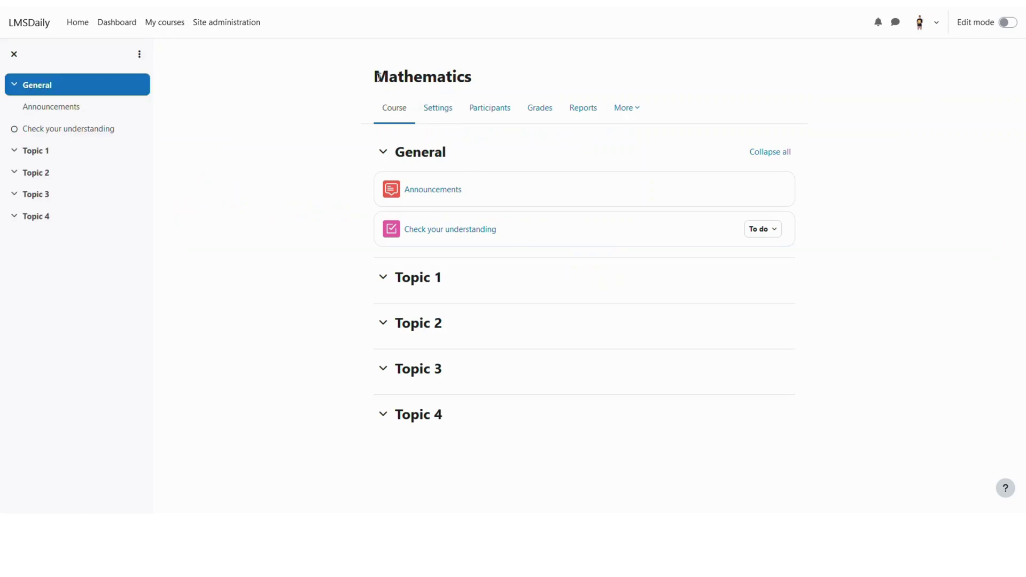
left_click_drag(376, 77, 465, 76)
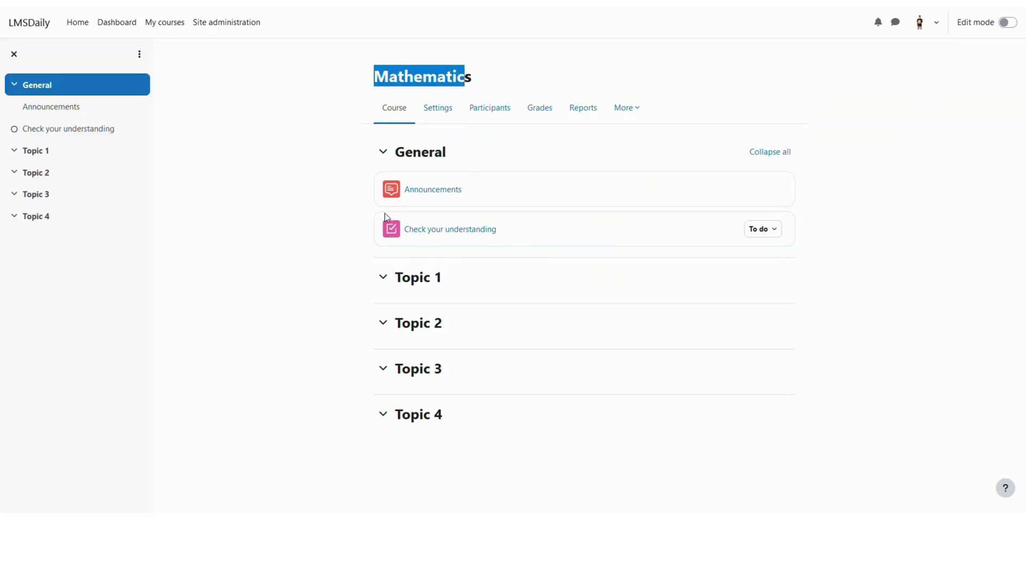
left_click(352, 240)
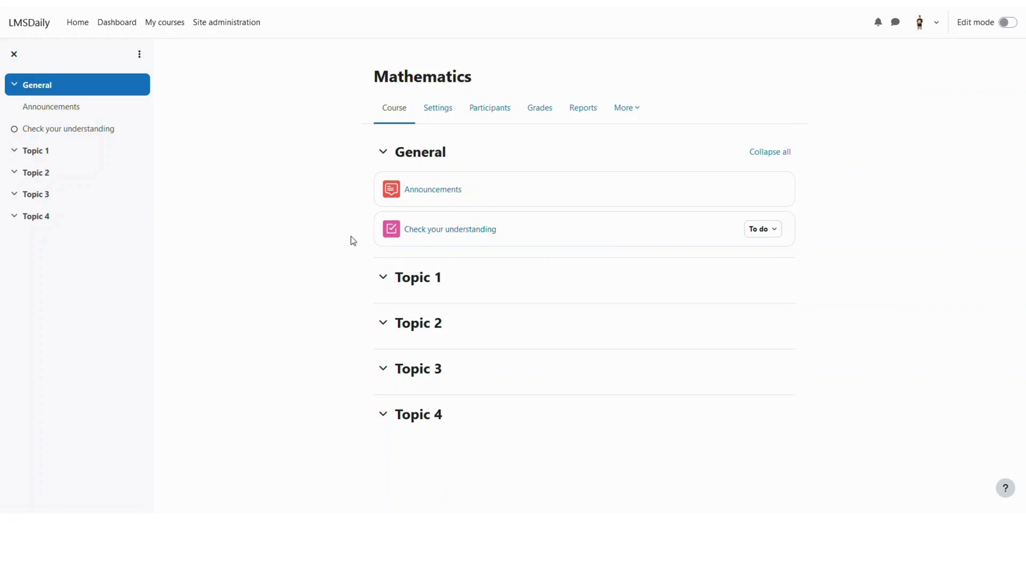